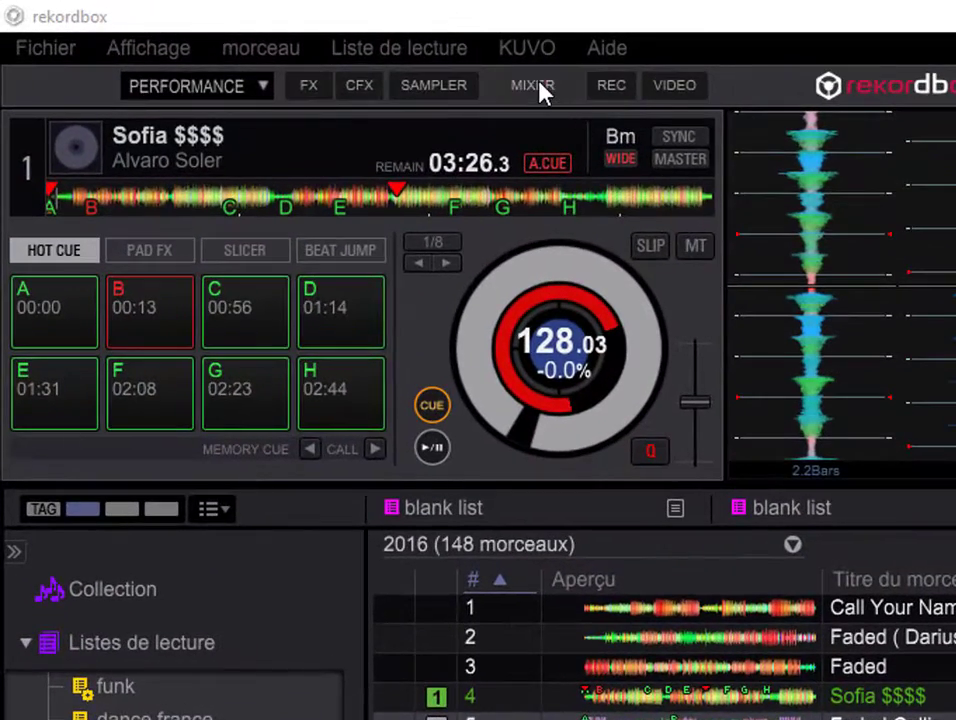
Step: Show the mixer and enable Auto Gain in the controller's mixer preferences
{"action": "left_click", "coordinate": [532, 85]}
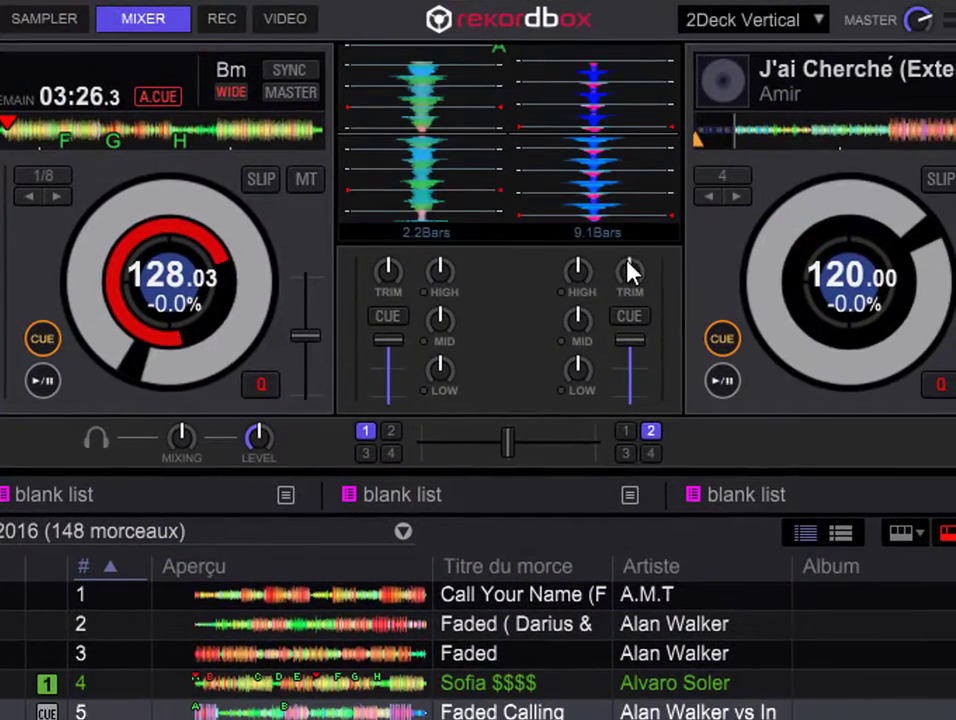
{"action": "left_click", "coordinate": [630, 268]}
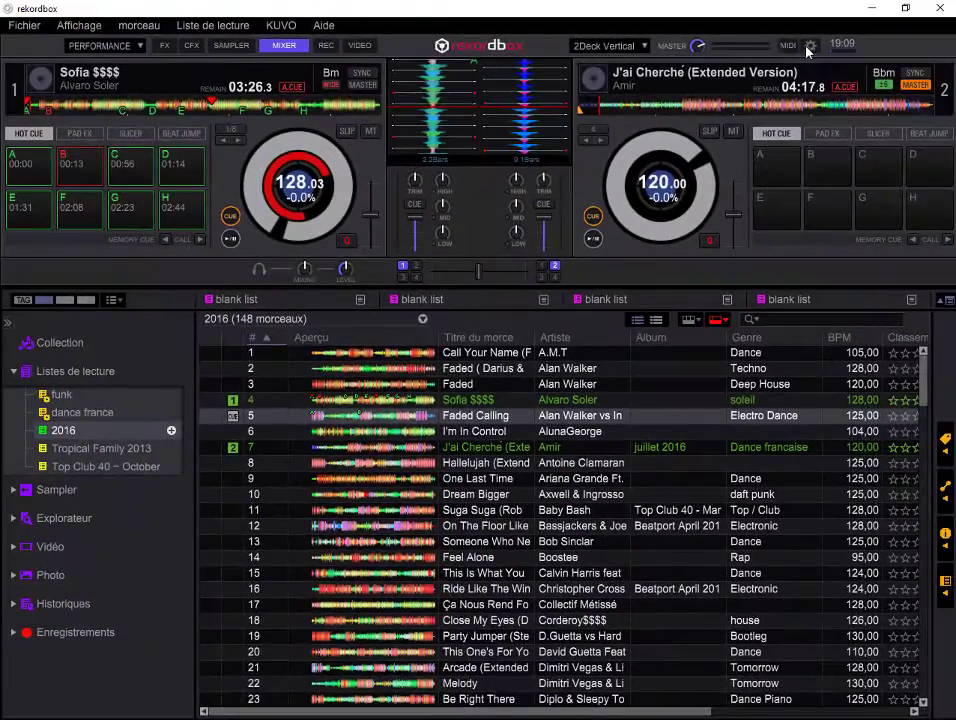
{"action": "left_click", "coordinate": [811, 46]}
{"action": "left_click", "coordinate": [404, 118]}
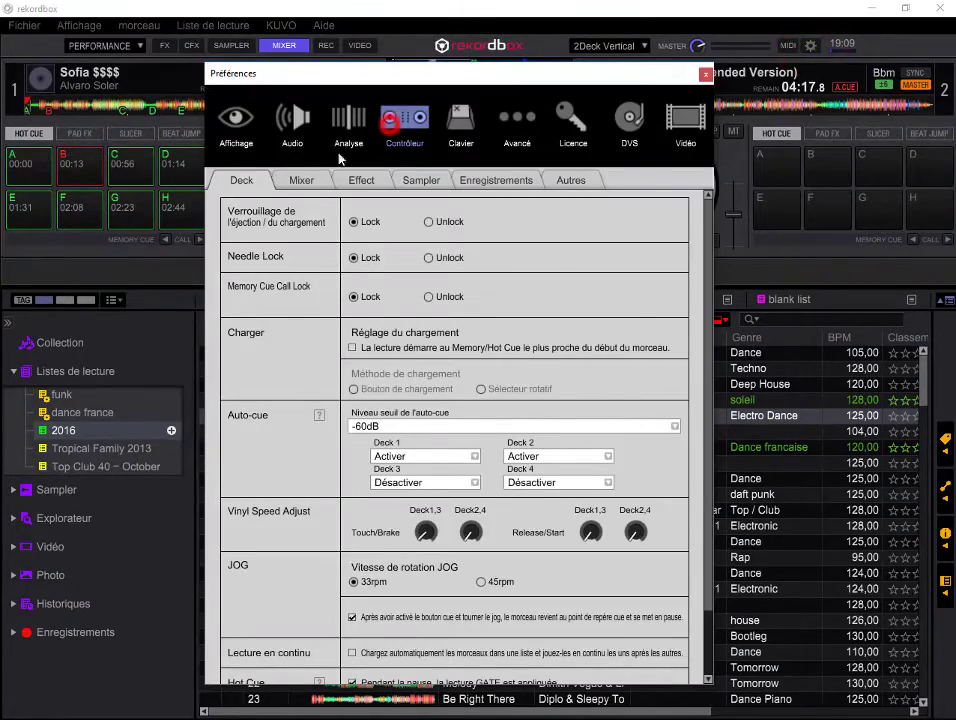
{"action": "left_click", "coordinate": [303, 180]}
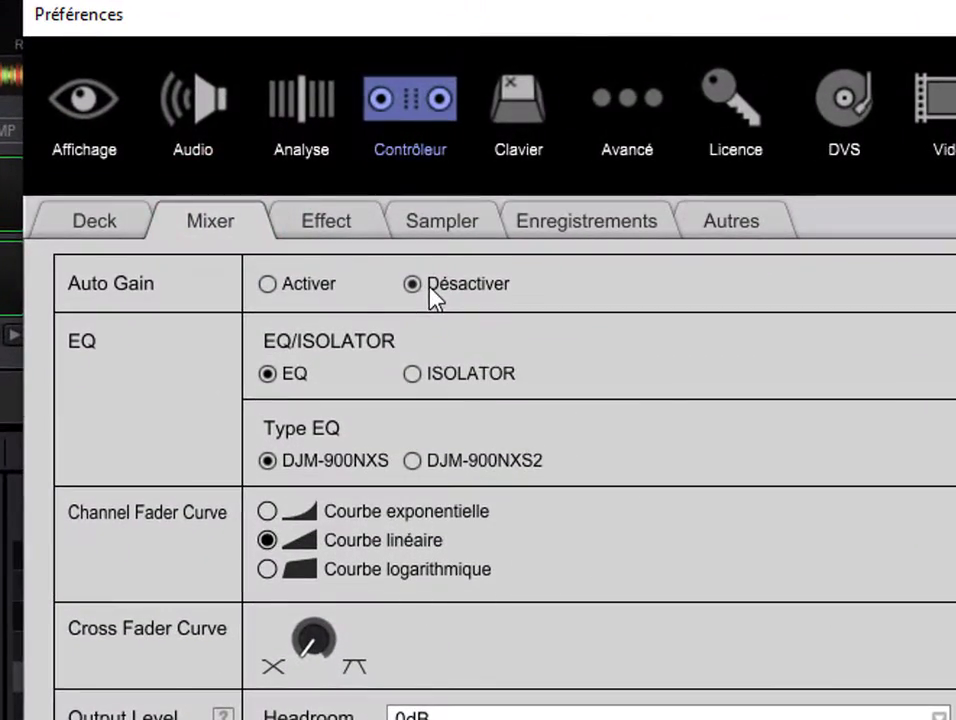
{"action": "left_click", "coordinate": [268, 285]}
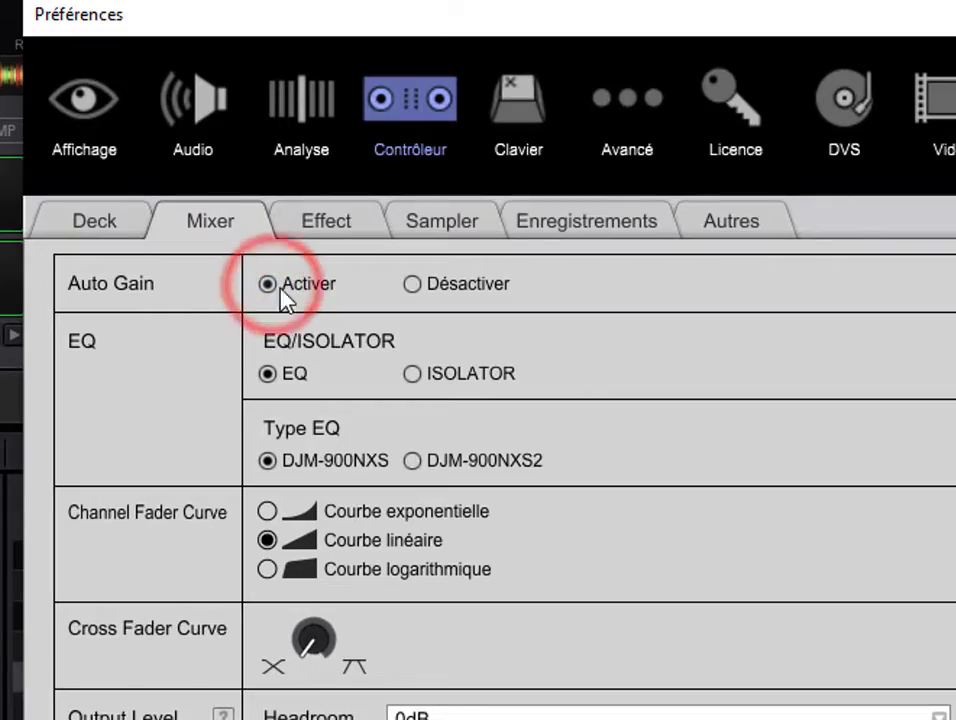
{"action": "left_click", "coordinate": [743, 64]}
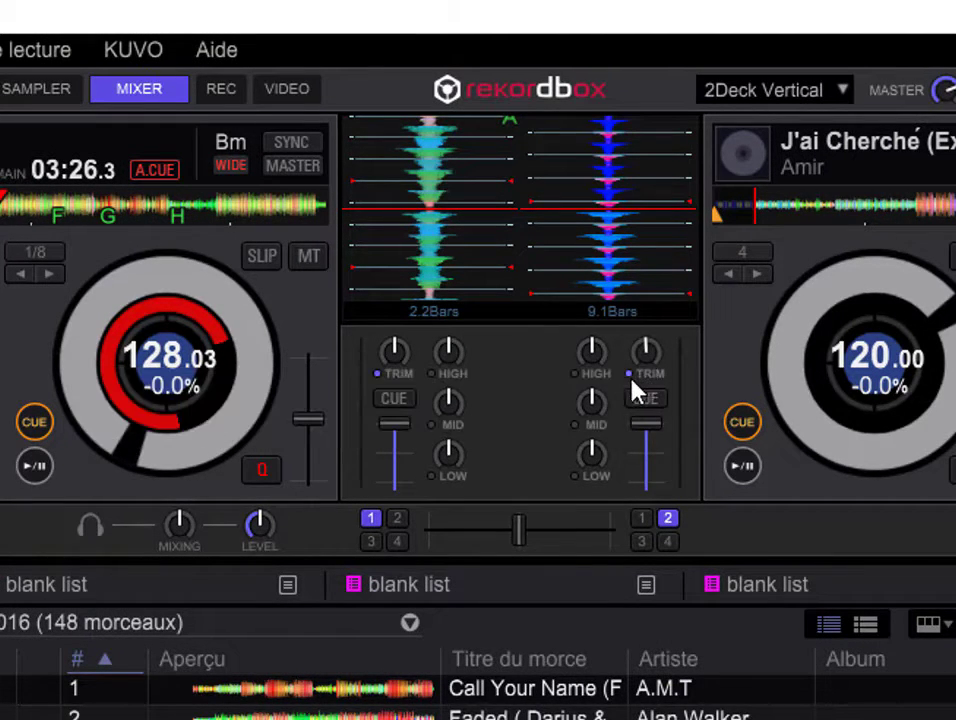
Step: Switch the gain knobs of decks 1 and 2 from Trim to Auto Gain
{"action": "left_click", "coordinate": [630, 374]}
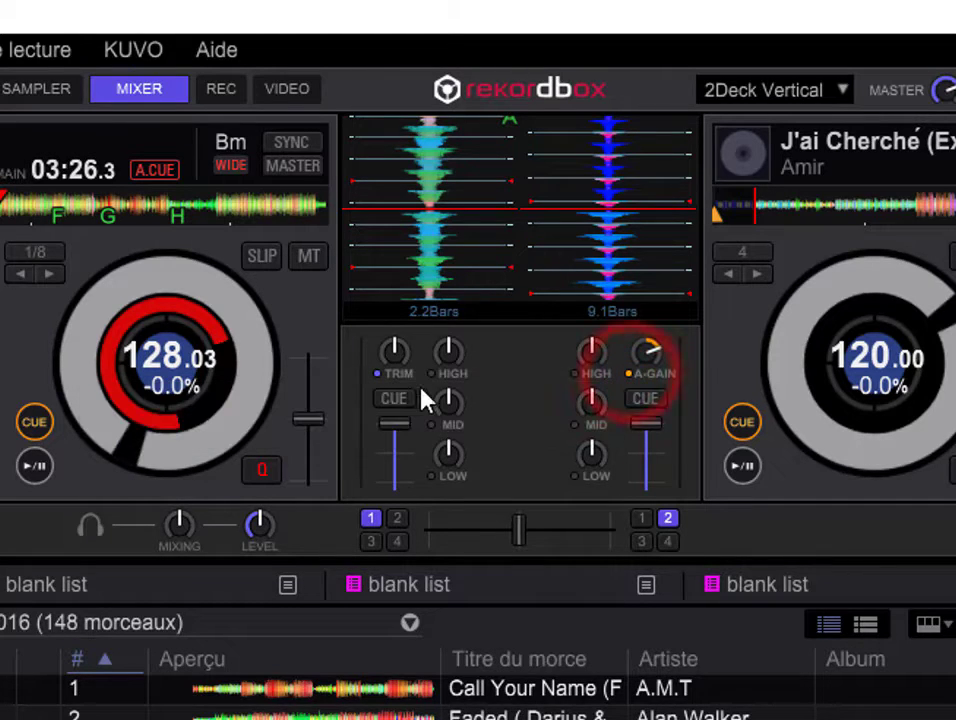
{"action": "left_click", "coordinate": [377, 380]}
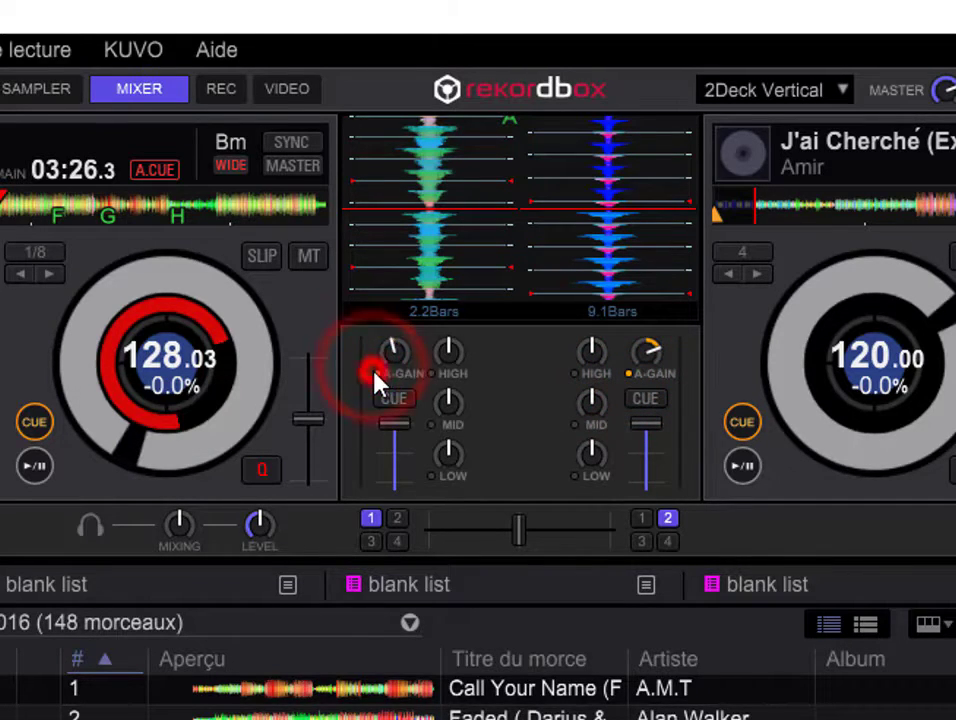
{"action": "left_click", "coordinate": [630, 378]}
{"action": "left_click", "coordinate": [633, 382]}
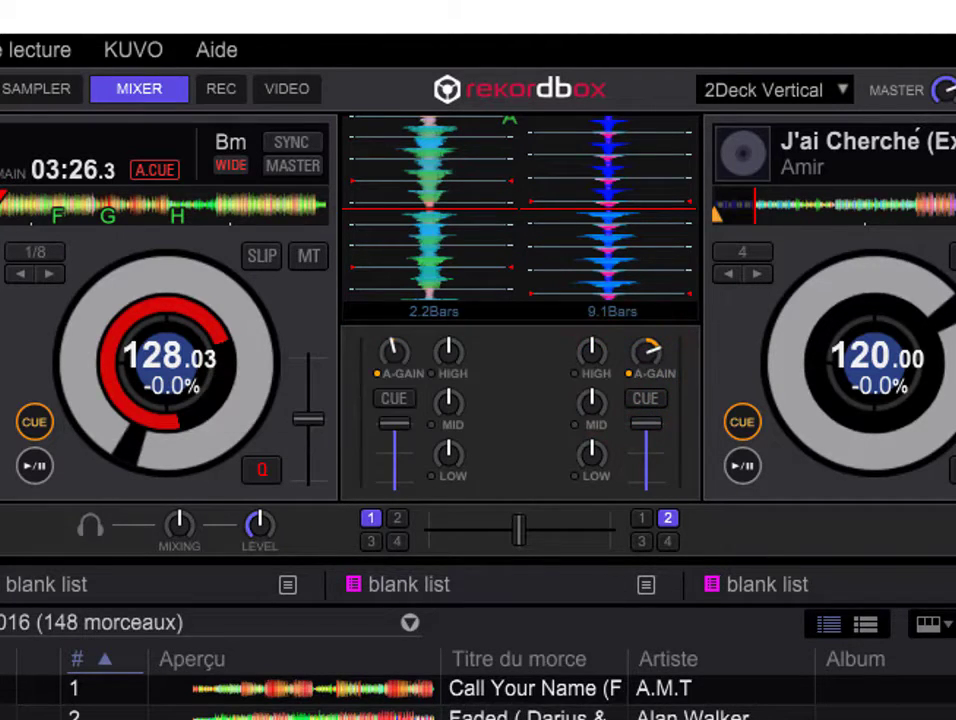
Step: Load Faded Calling, J'ai Cherché, Hallelujah, One Last Time and Faded Calling in turn onto deck 2, ending with J'ai Cherché
{"action": "left_click_drag", "start_coordinate": [540, 715], "coordinate": [850, 440]}
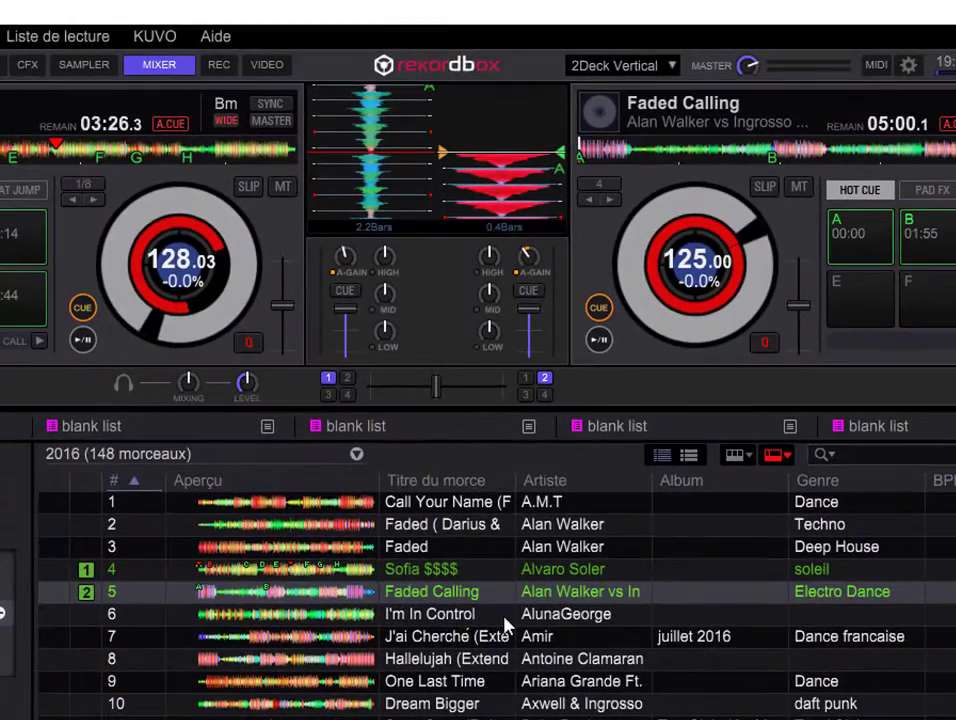
{"action": "left_click_drag", "start_coordinate": [551, 638], "coordinate": [700, 326]}
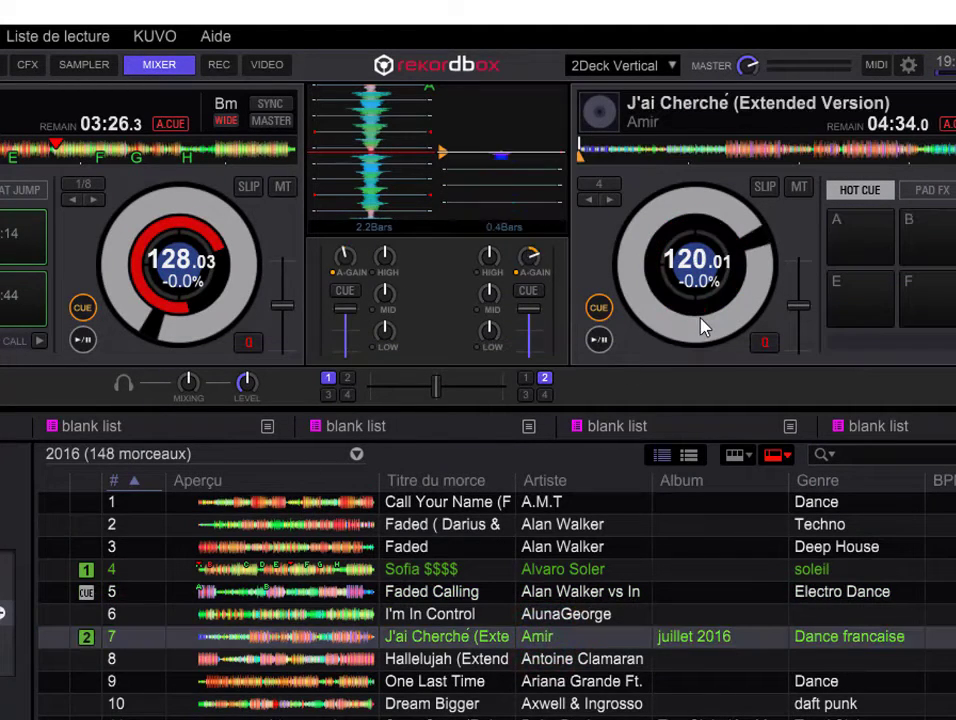
{"action": "left_click_drag", "start_coordinate": [529, 661], "coordinate": [703, 295]}
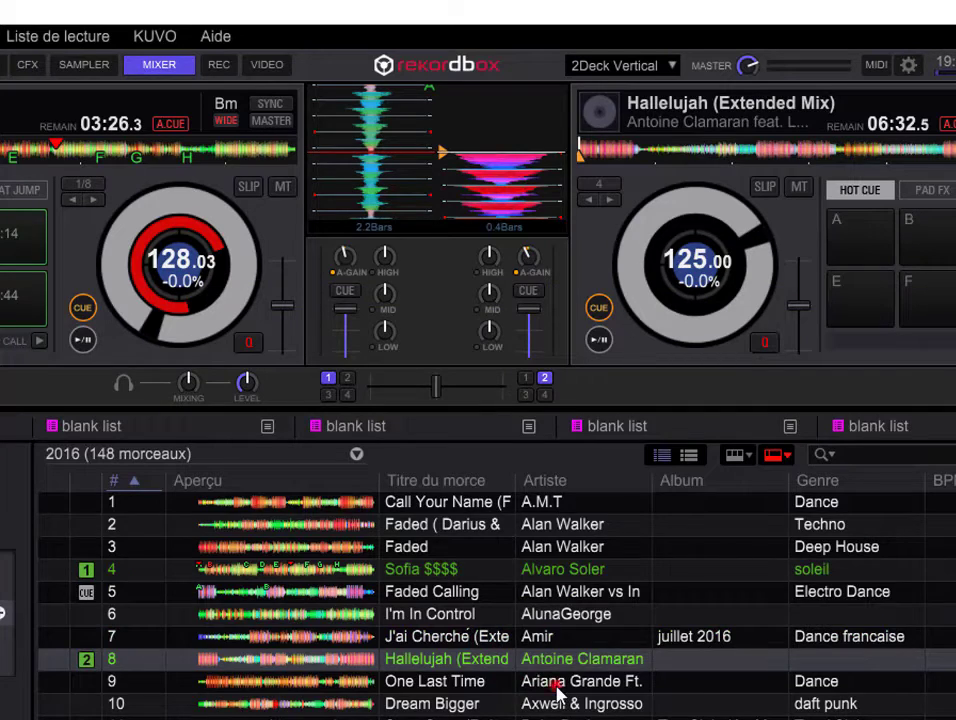
{"action": "left_click_drag", "start_coordinate": [559, 690], "coordinate": [681, 338]}
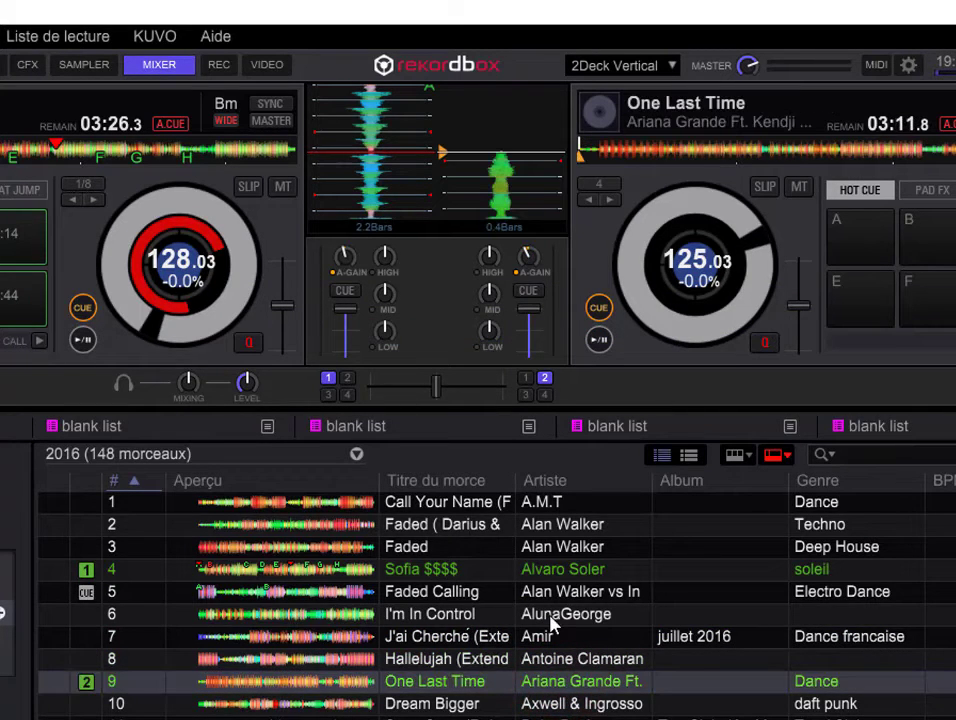
{"action": "left_click_drag", "start_coordinate": [558, 590], "coordinate": [697, 318]}
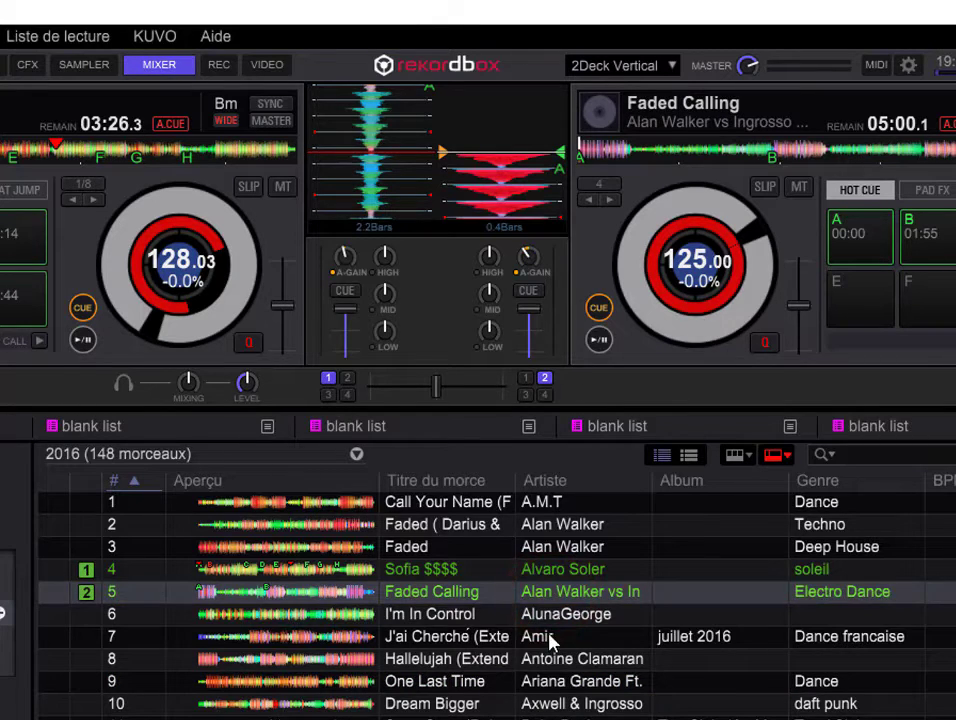
{"action": "left_click_drag", "start_coordinate": [550, 636], "coordinate": [655, 350]}
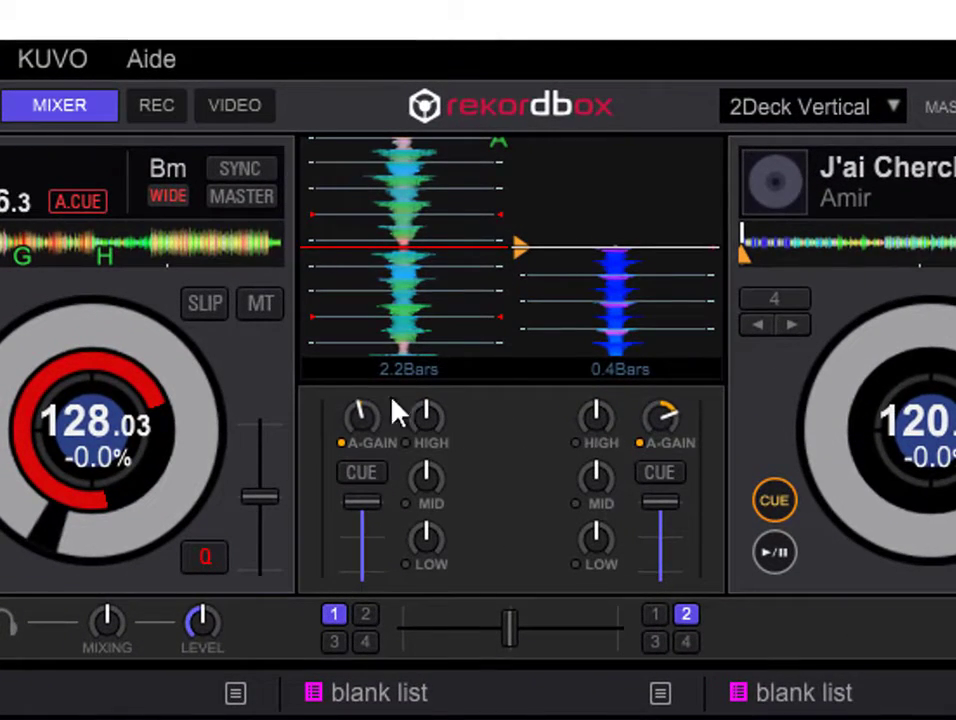
Step: Toggle deck 2's gain between Auto Gain and Trim, leave it on Auto Gain, and hide the mixer
{"action": "left_click", "coordinate": [81, 103]}
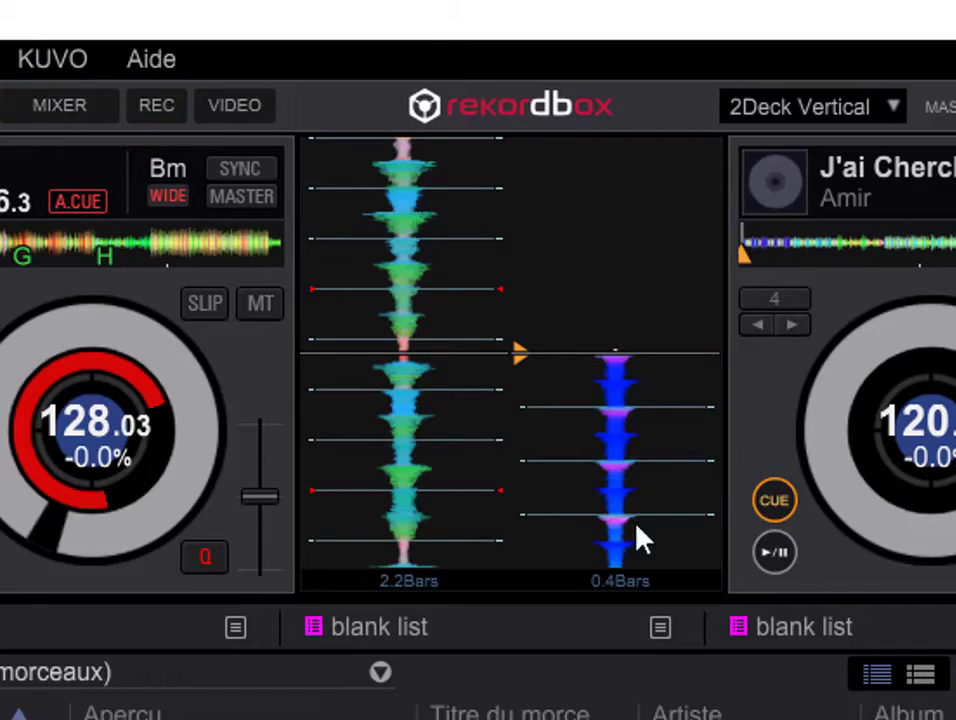
{"action": "left_click", "coordinate": [72, 108]}
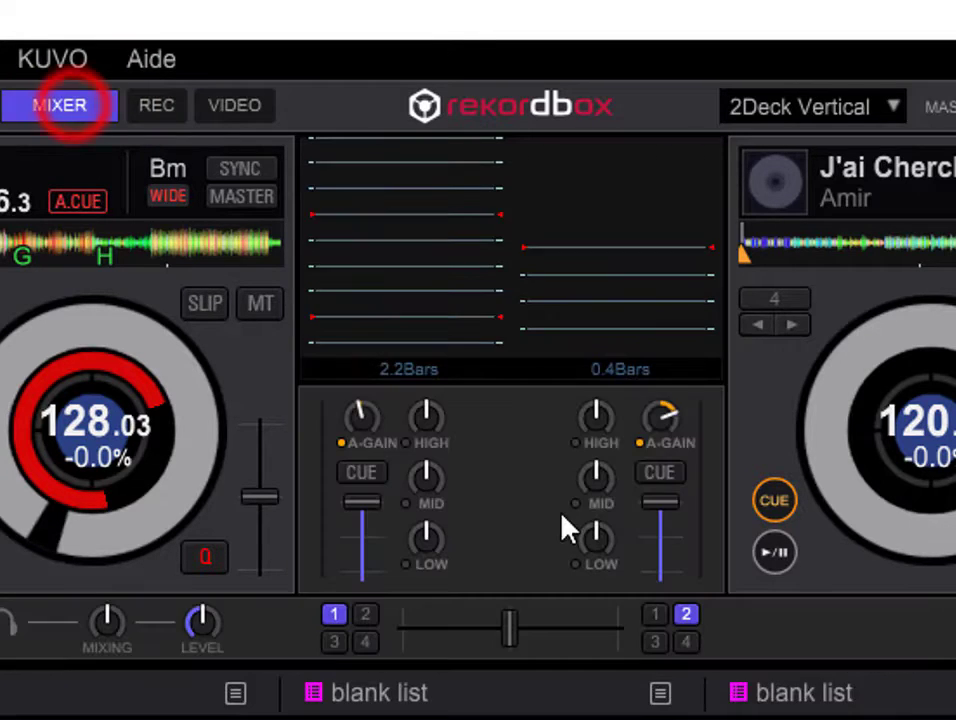
{"action": "left_click", "coordinate": [644, 445]}
{"action": "left_click", "coordinate": [643, 445]}
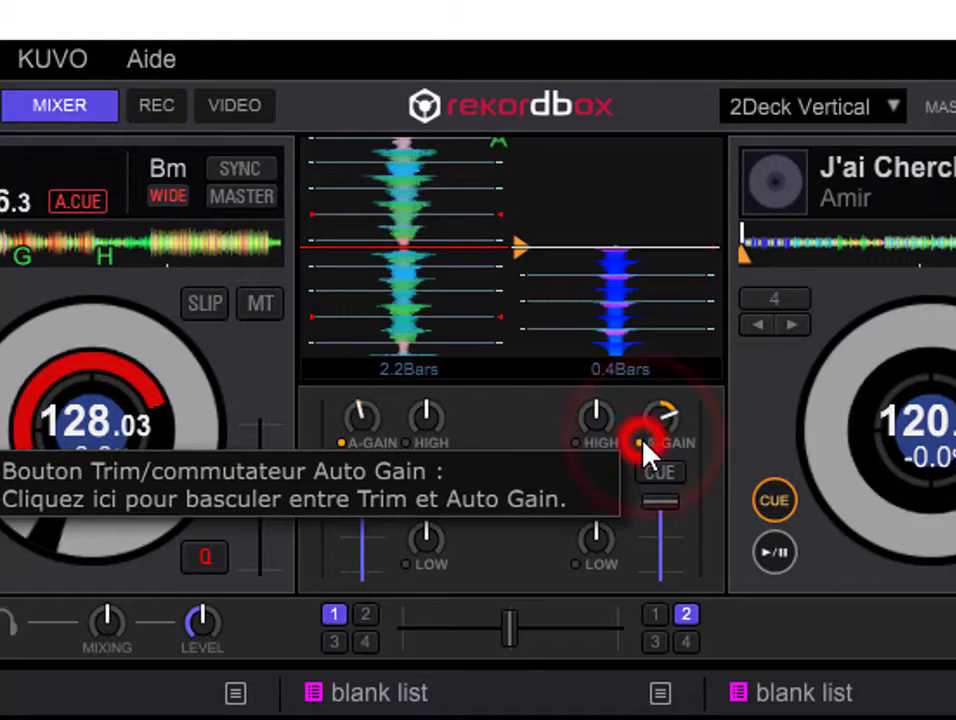
{"action": "left_click", "coordinate": [644, 450]}
{"action": "left_click", "coordinate": [644, 450]}
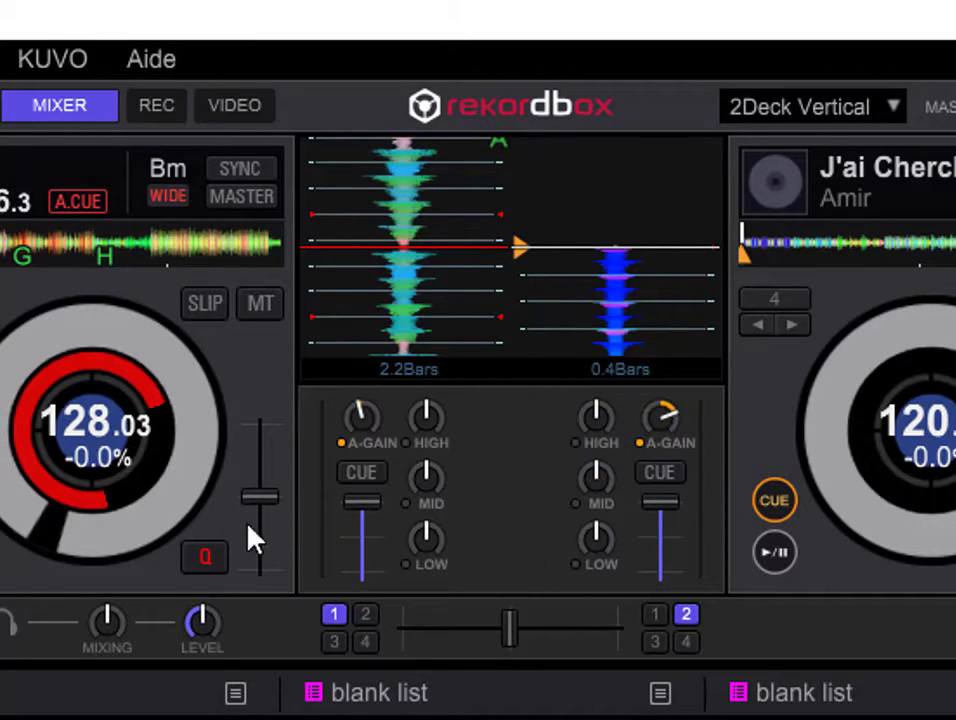
{"action": "left_click", "coordinate": [52, 104]}
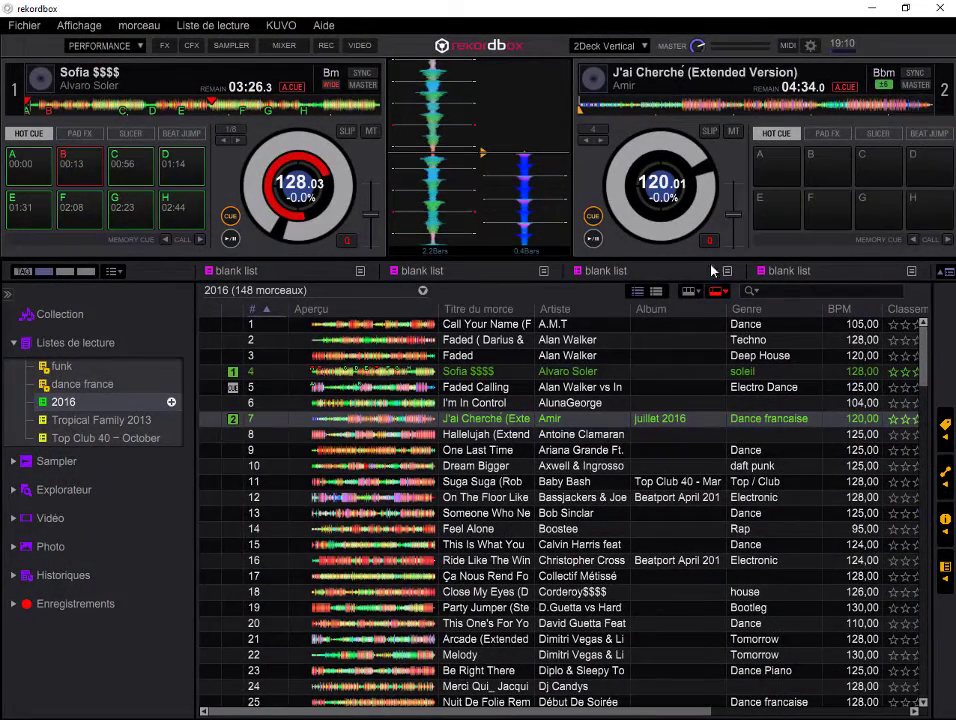
Step: Set the output level headroom to -9dB in the controller's mixer preferences and close them
{"action": "left_click", "coordinate": [698, 46]}
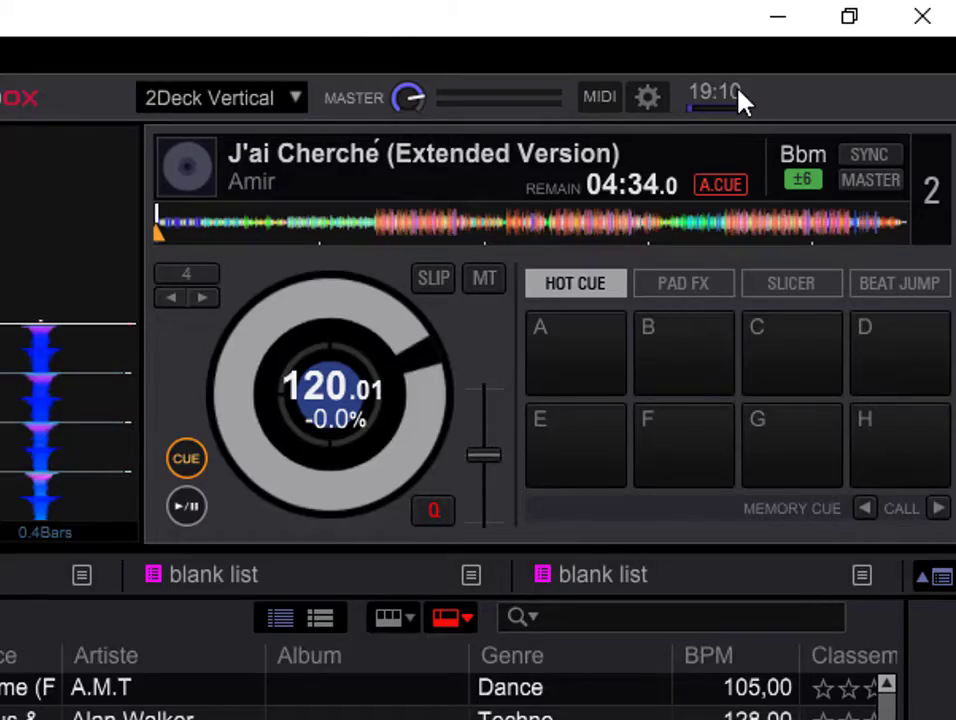
{"action": "left_click", "coordinate": [648, 98]}
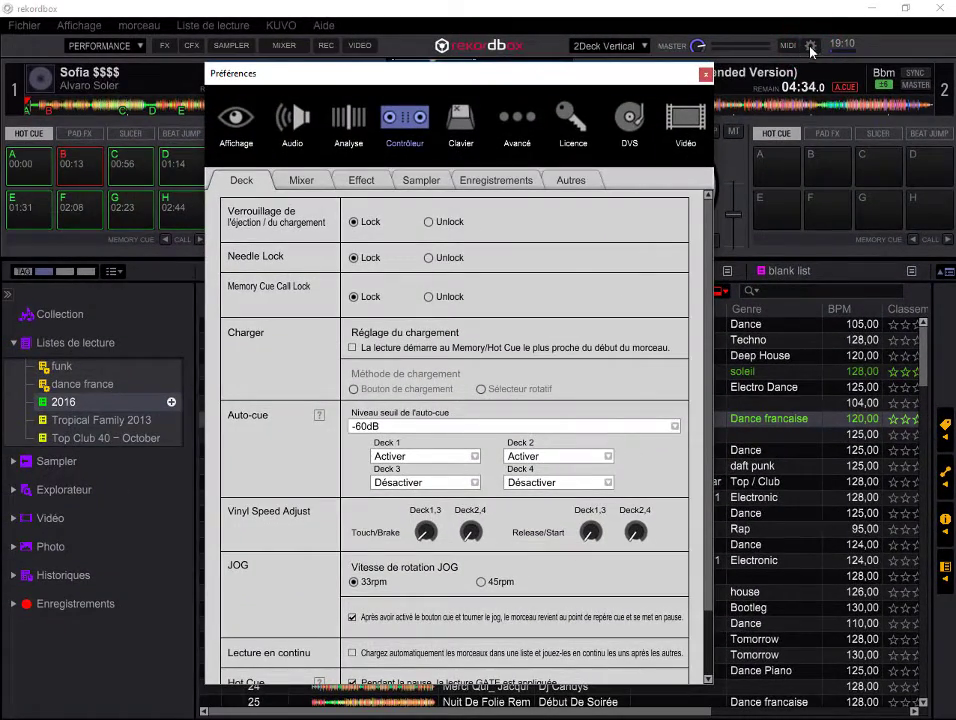
{"action": "left_click", "coordinate": [405, 117]}
{"action": "left_click", "coordinate": [299, 181]}
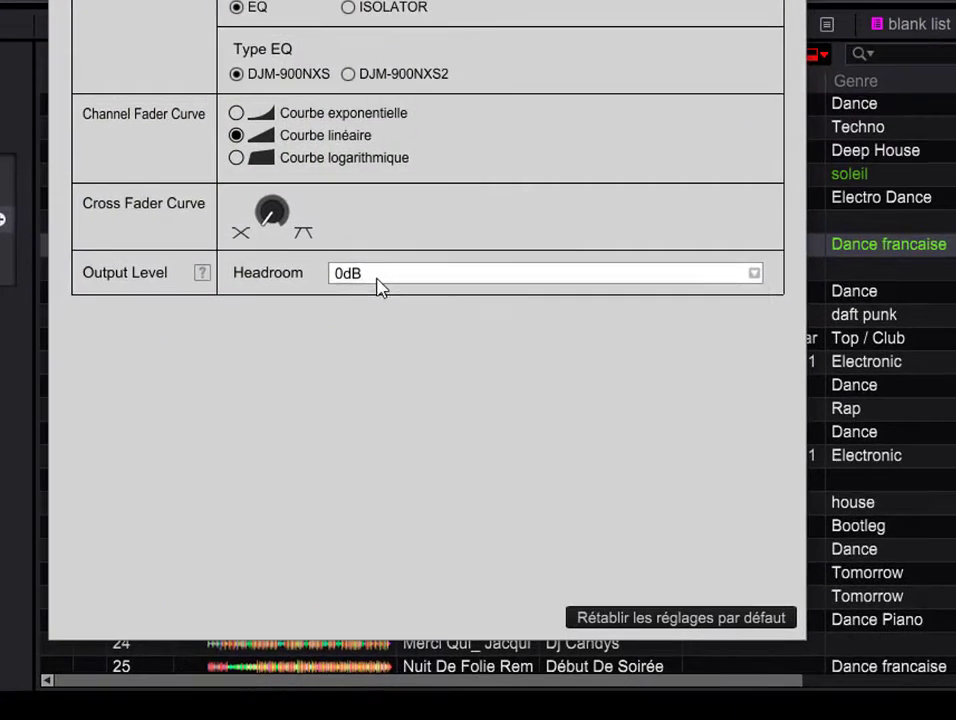
{"action": "left_click", "coordinate": [423, 437]}
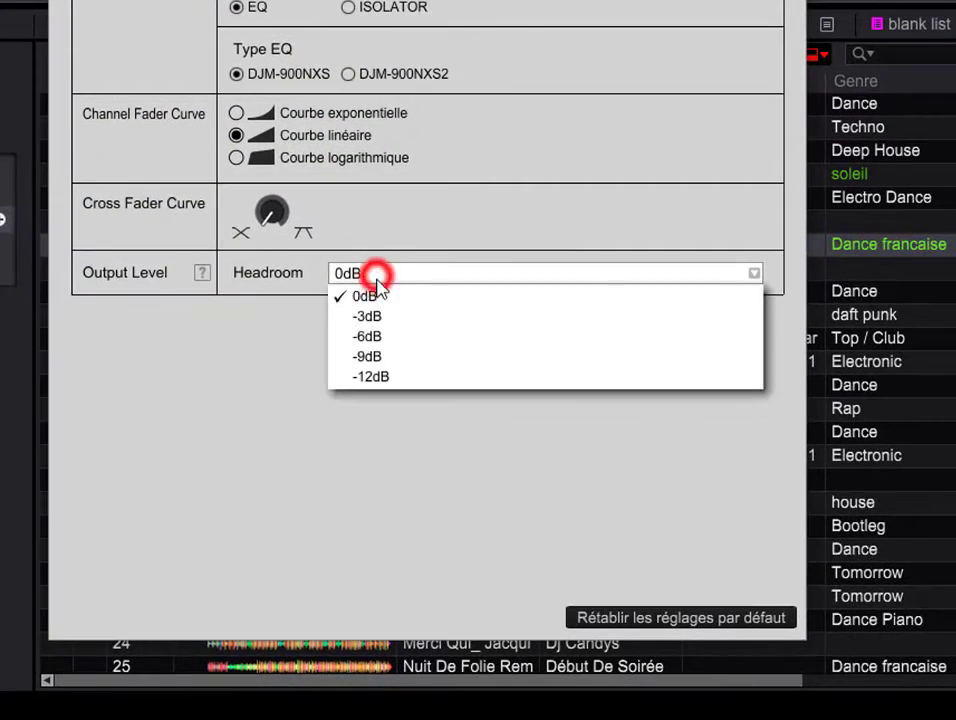
{"action": "left_click", "coordinate": [380, 356]}
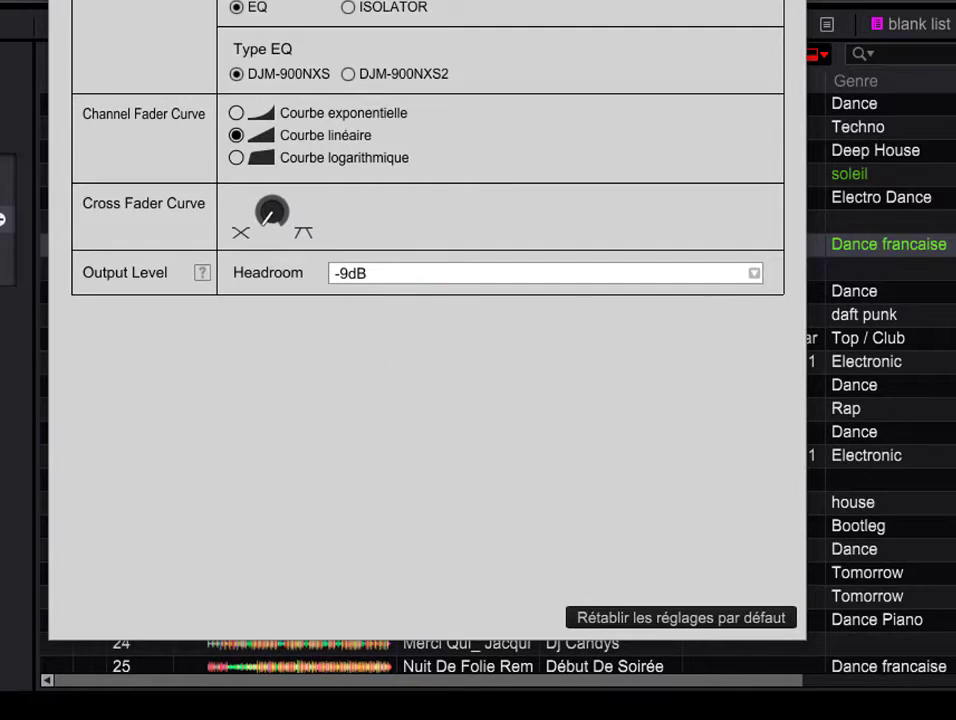
{"action": "key", "text": "Escape"}
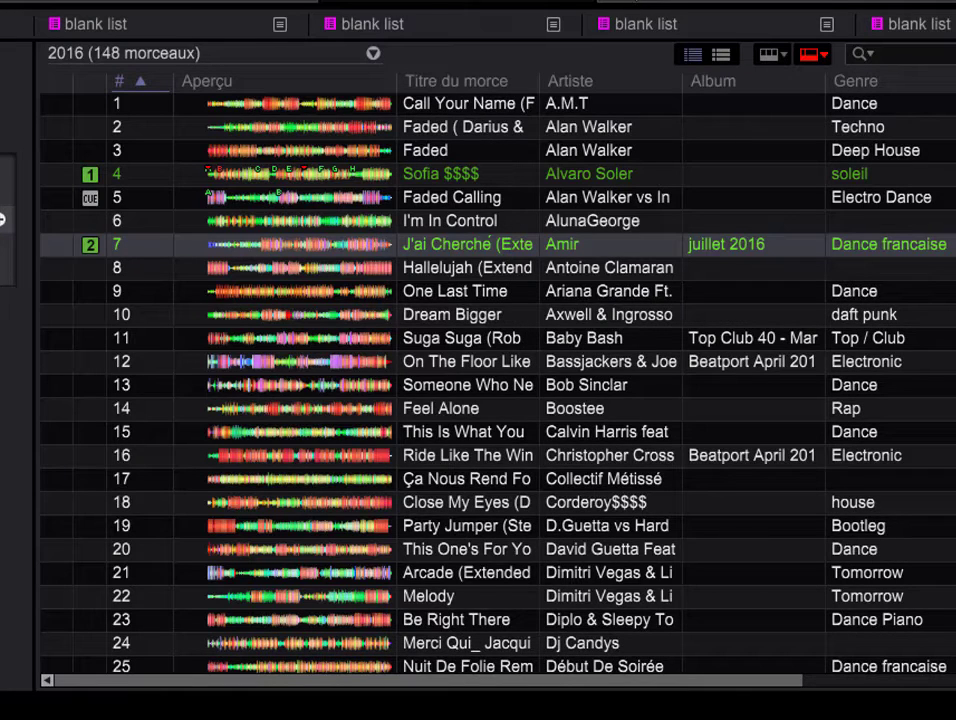
Step: Reopen the preferences, try the -12dB output headroom, and set the headroom to 0dB
{"action": "left_click", "coordinate": [637, 0]}
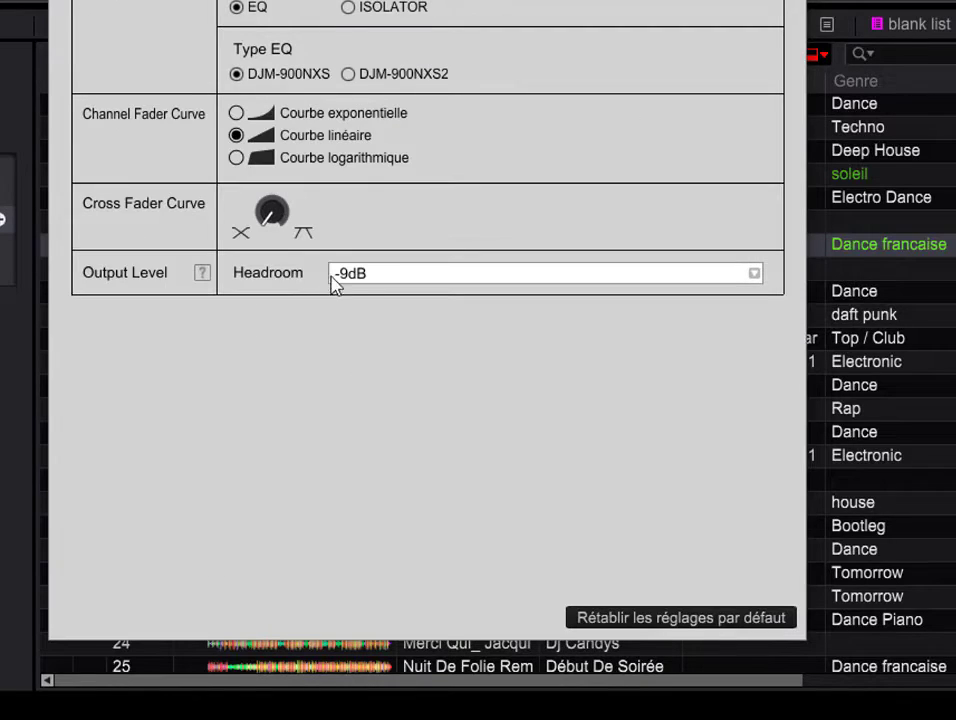
{"action": "left_click", "coordinate": [349, 273]}
{"action": "left_click", "coordinate": [352, 296]}
{"action": "left_click", "coordinate": [354, 274]}
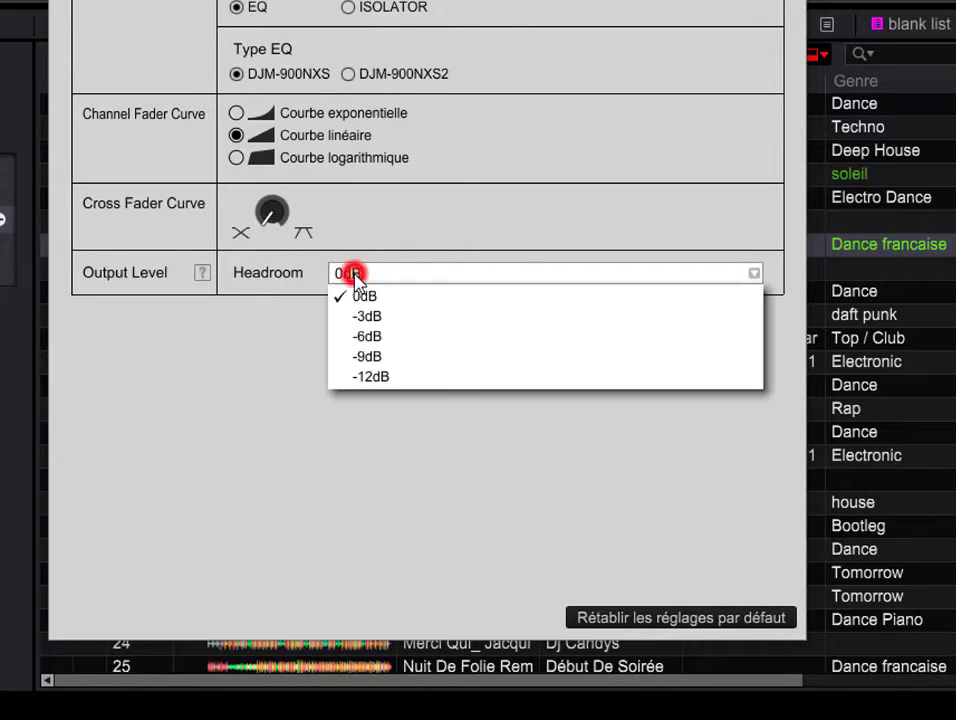
{"action": "left_click", "coordinate": [362, 376]}
{"action": "left_click", "coordinate": [413, 276]}
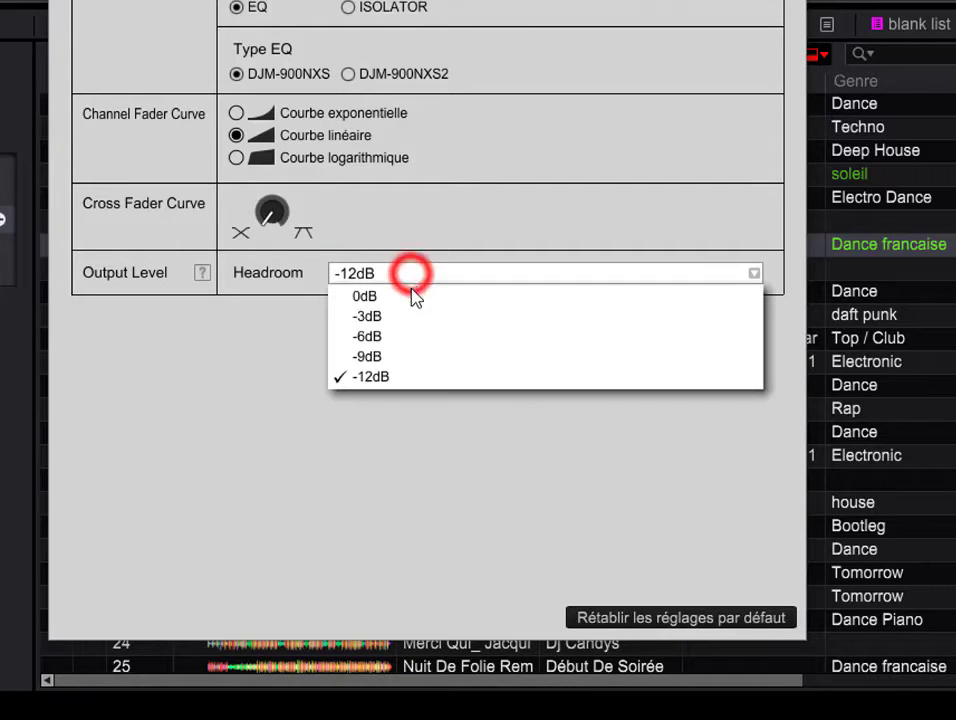
{"action": "left_click", "coordinate": [413, 297]}
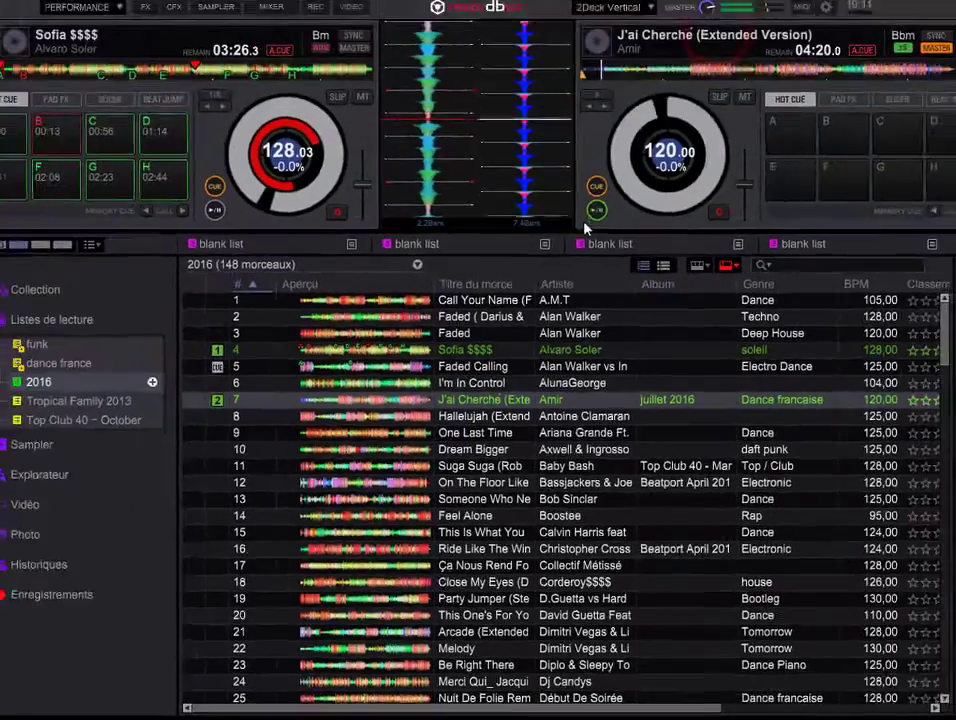
Step: Pause the track on deck 2 and adjust the master output level
{"action": "left_click", "coordinate": [592, 240]}
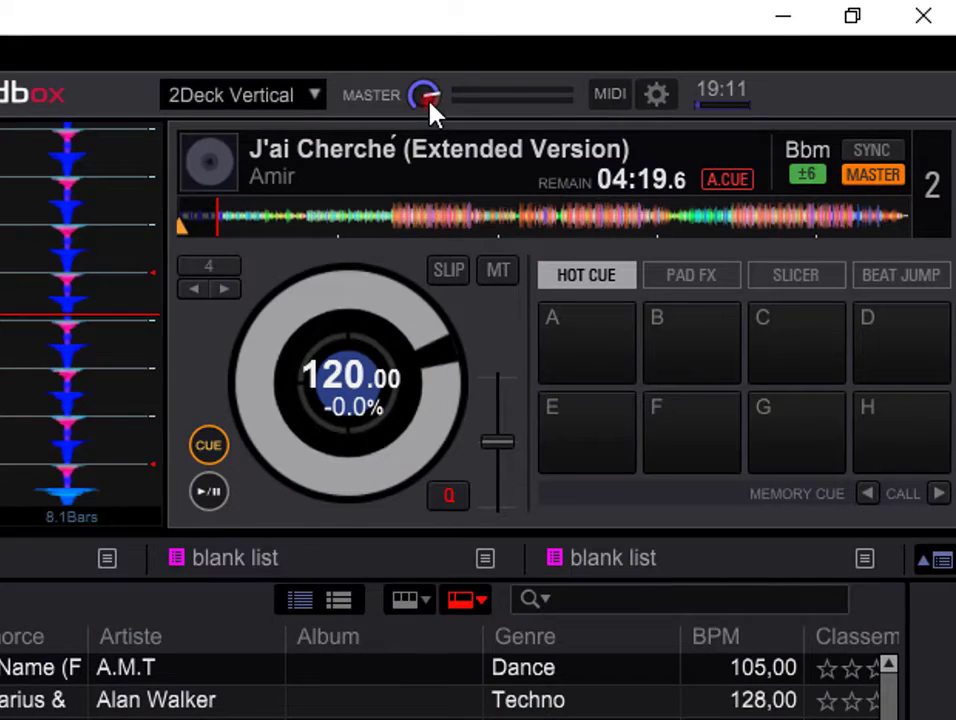
{"action": "left_click", "coordinate": [429, 100]}
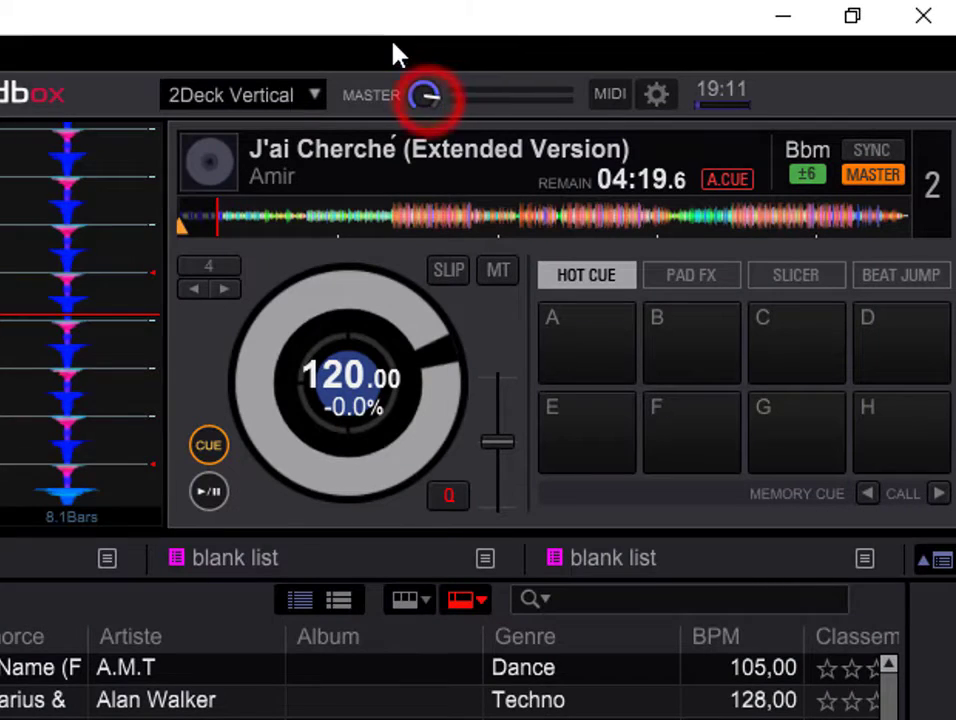
{"action": "left_click", "coordinate": [421, 92]}
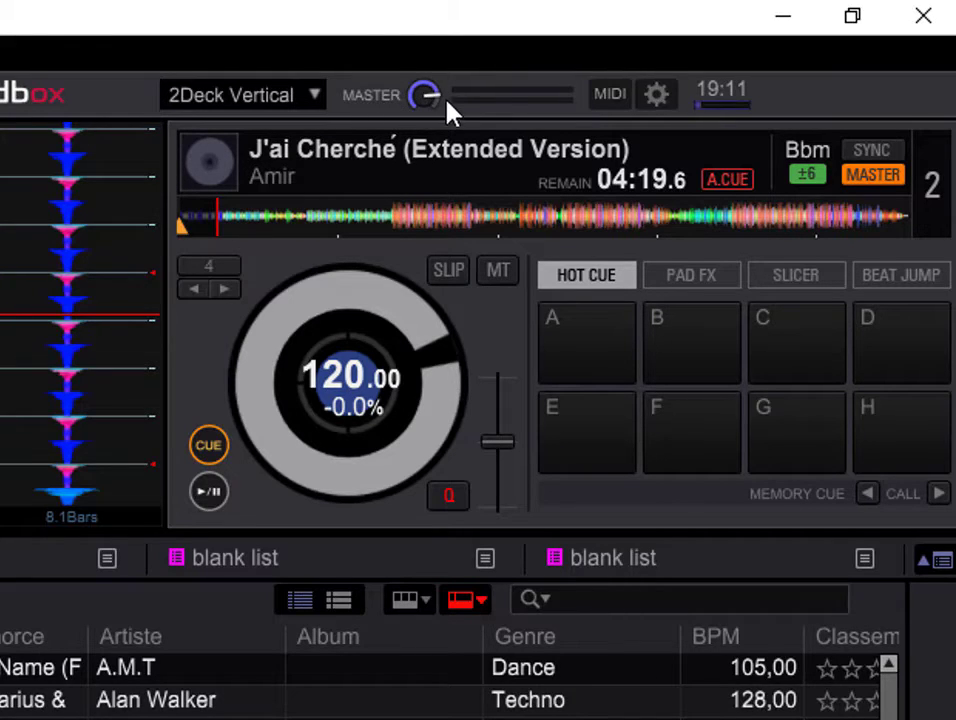
{"action": "left_click", "coordinate": [427, 97]}
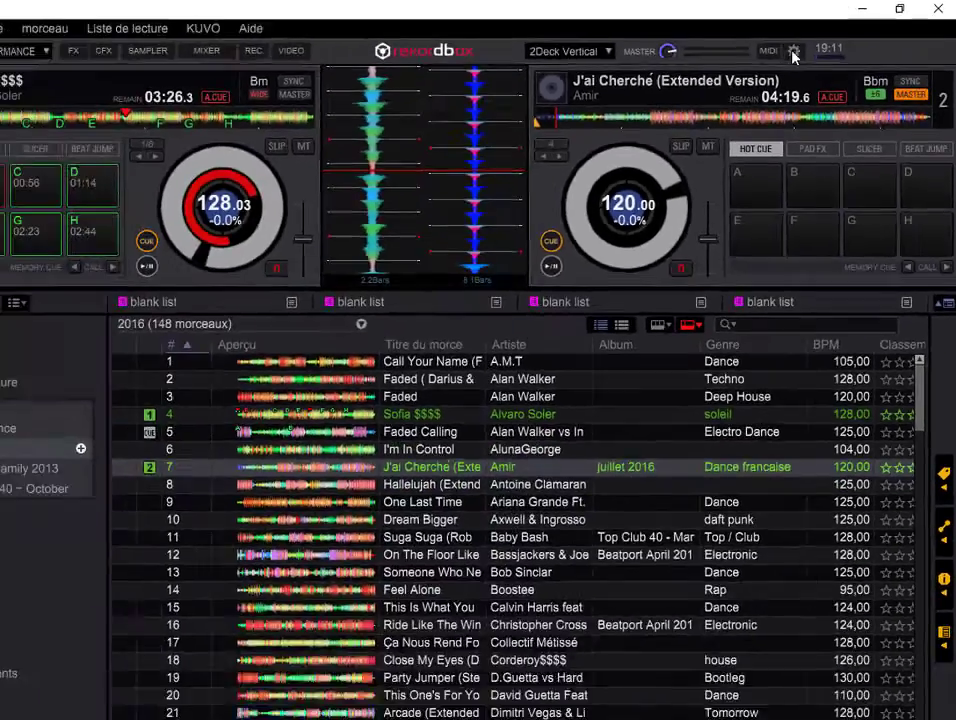
Step: Try the -9dB output level headroom in the controller's mixer preferences, return it to 0dB, and close the preferences
{"action": "left_click", "coordinate": [656, 94]}
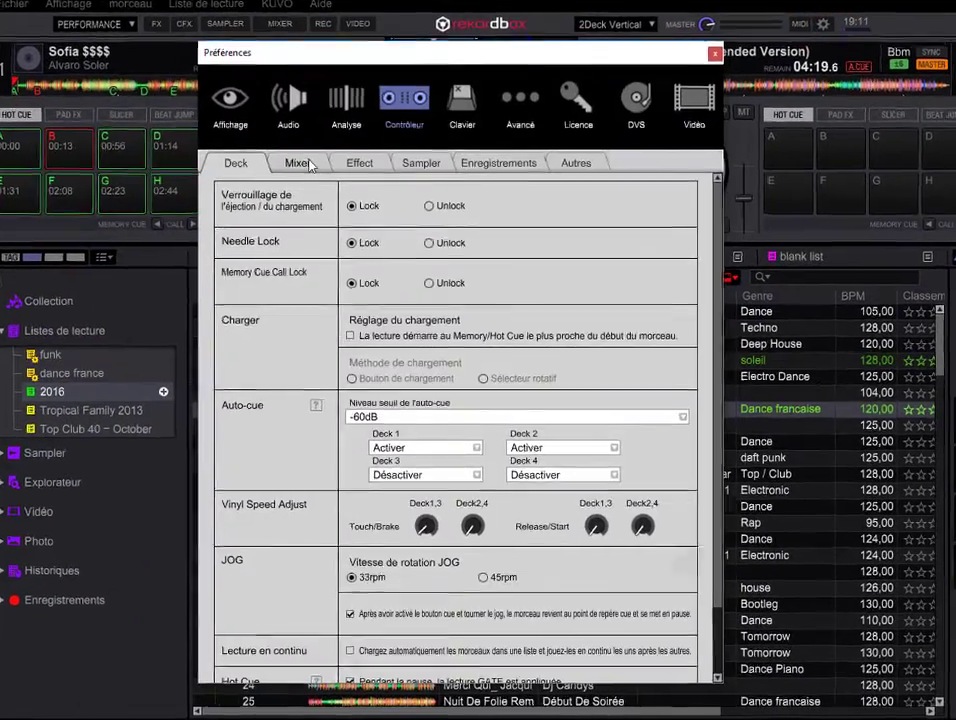
{"action": "left_click", "coordinate": [301, 180]}
{"action": "left_click", "coordinate": [419, 277]}
{"action": "left_click", "coordinate": [418, 359]}
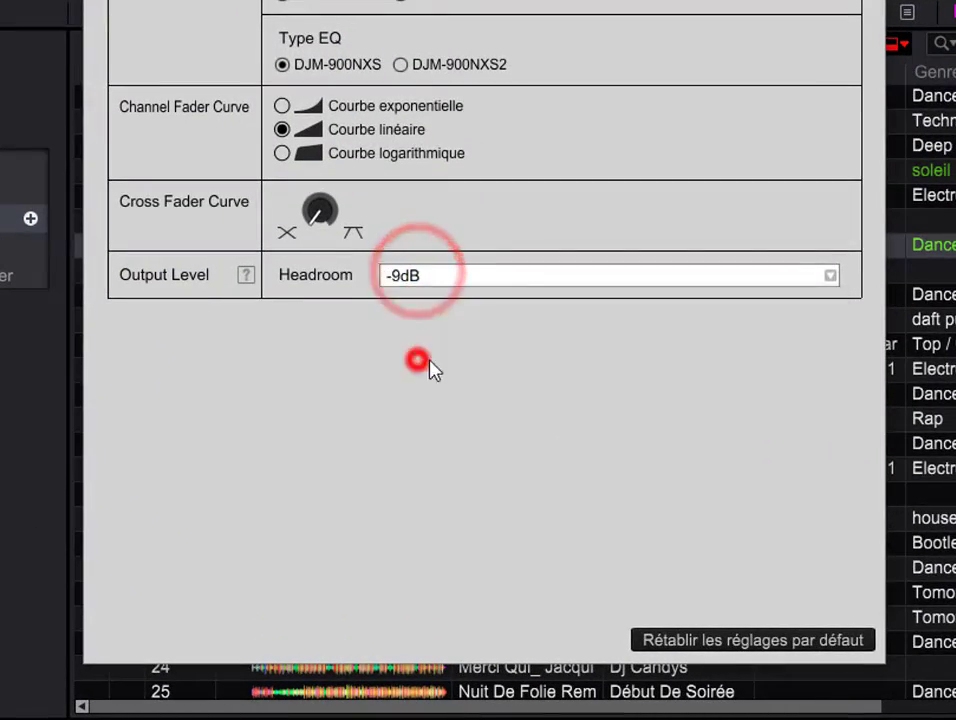
{"action": "left_click", "coordinate": [431, 287]}
{"action": "left_click", "coordinate": [430, 298]}
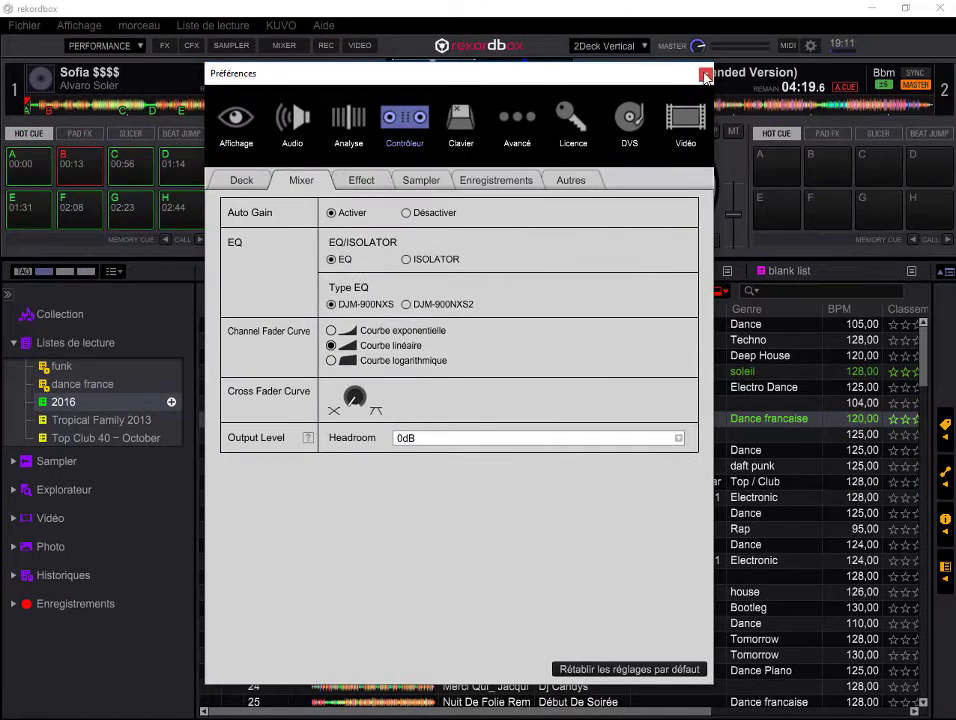
{"action": "left_click", "coordinate": [736, 9]}
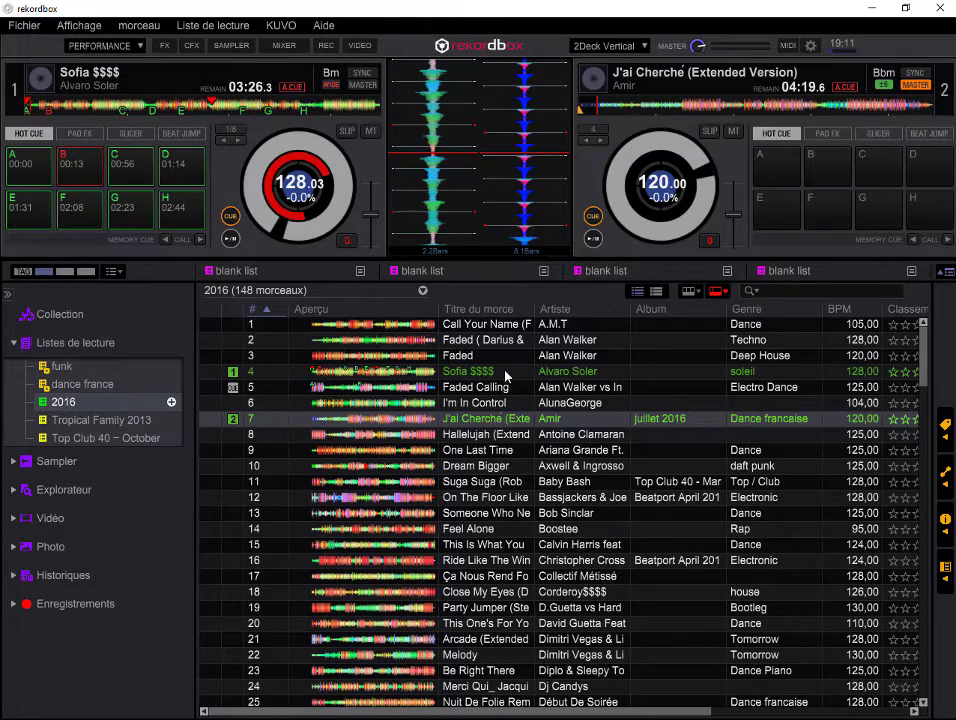
Step: Reopen the controller's mixer preferences, switch the output headroom to -9dB and back to 0dB, and close them
{"action": "left_click", "coordinate": [810, 45]}
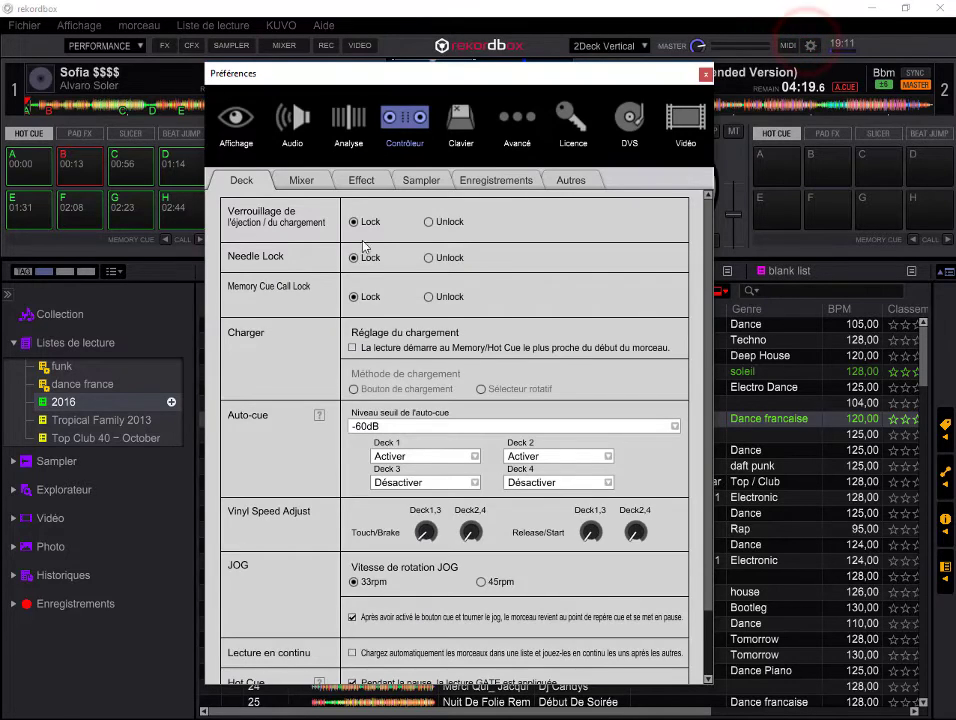
{"action": "left_click", "coordinate": [312, 186]}
{"action": "left_click", "coordinate": [418, 439]}
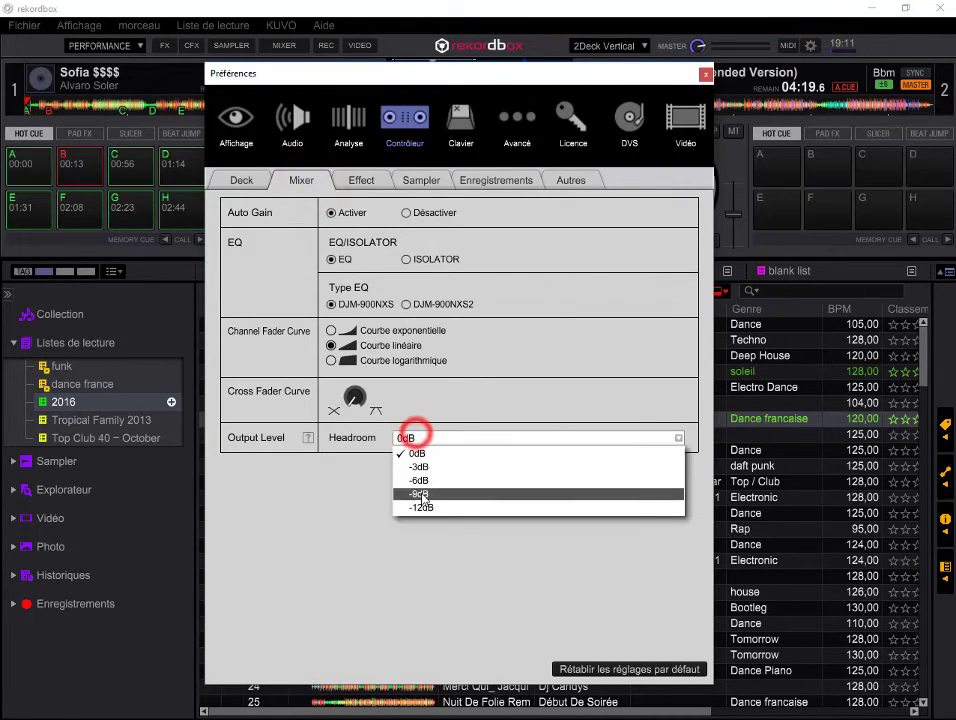
{"action": "left_click", "coordinate": [420, 497]}
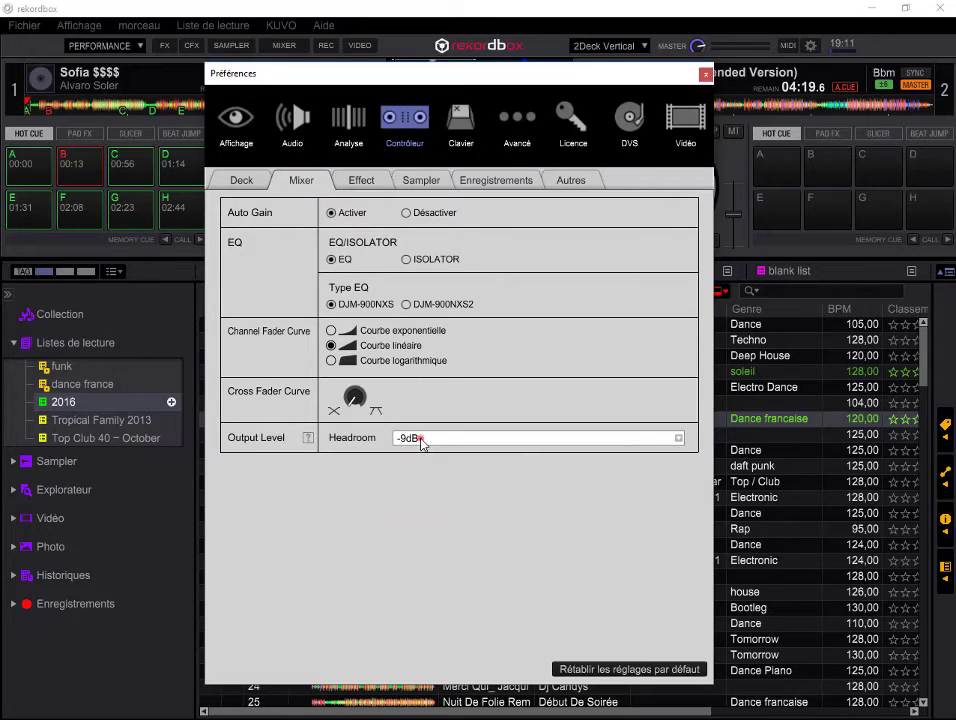
{"action": "left_click", "coordinate": [421, 441]}
{"action": "left_click", "coordinate": [420, 451]}
{"action": "left_click", "coordinate": [706, 74]}
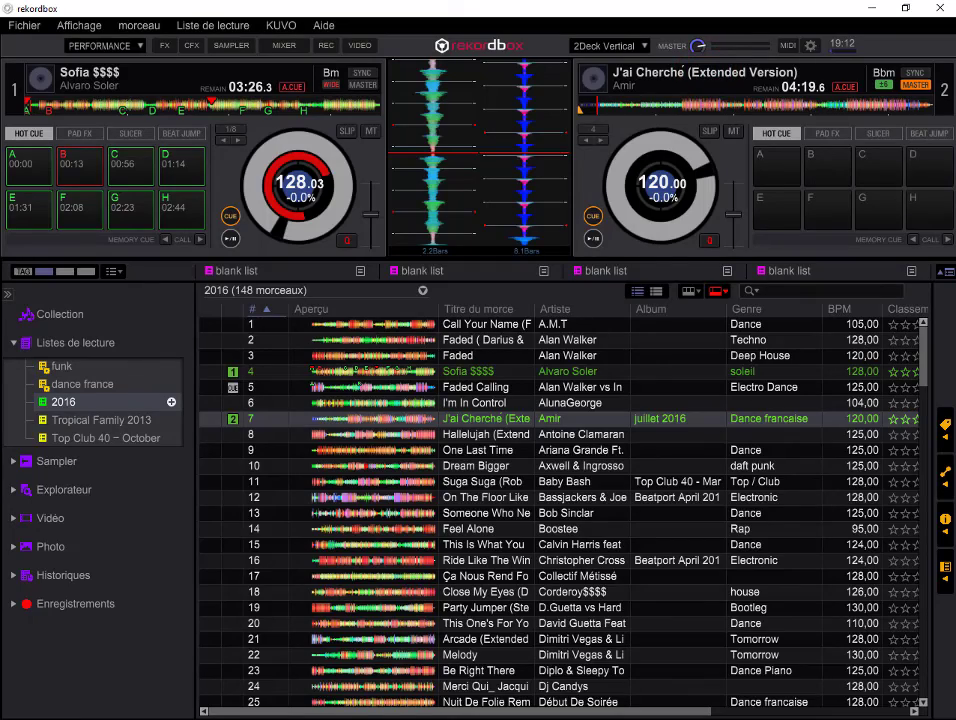